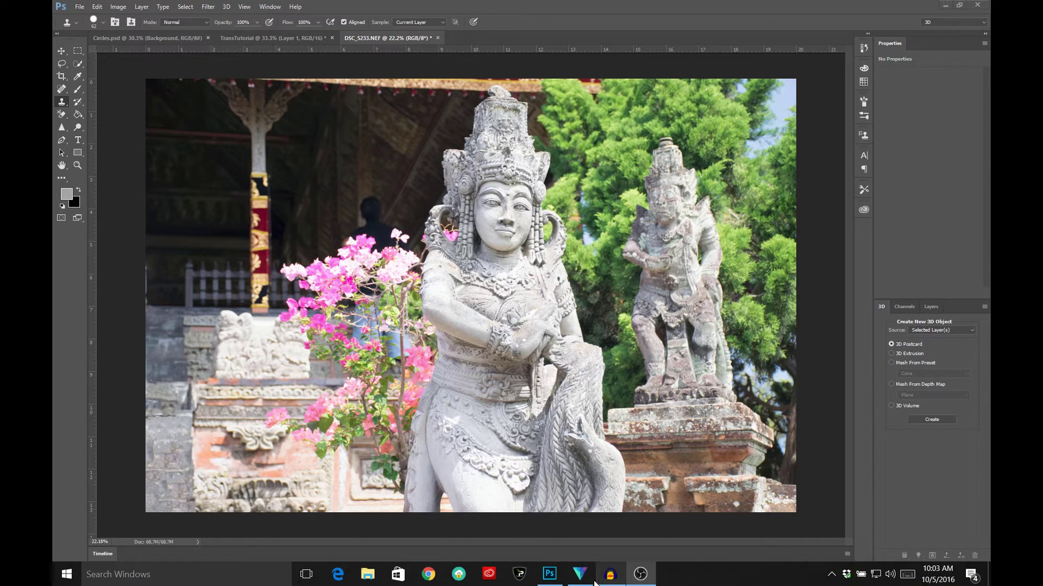
Open the New document dialog from the File menu, then cancel it without creating anything
mouse_move(549, 581)
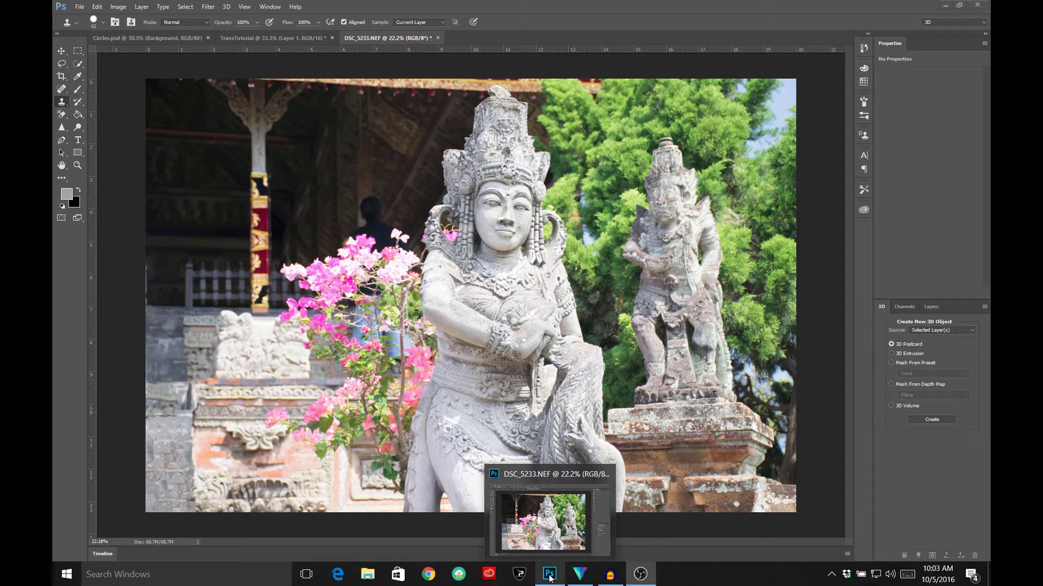
click(79, 6)
click(92, 19)
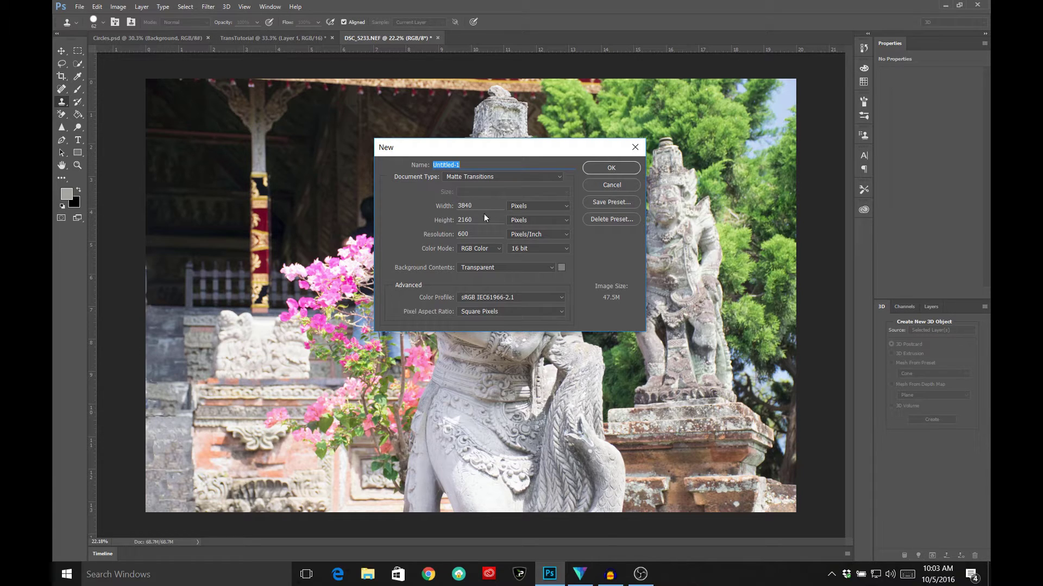
key(Escape)
Switch to the TransTutorial document and select the Ellipse Tool from the shape tools
key(ctrl+shift+Tab)
click(79, 153)
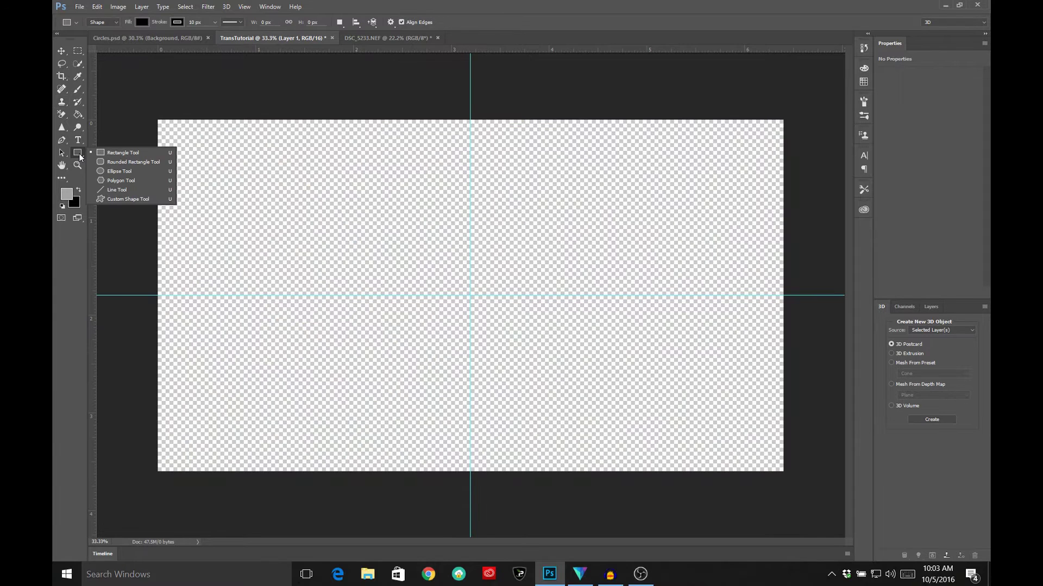
click(105, 173)
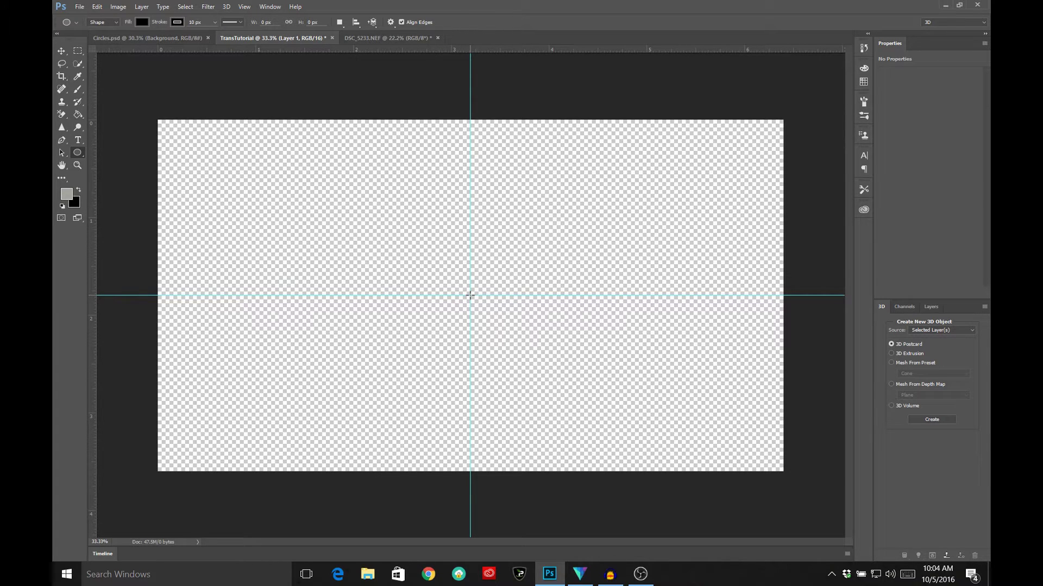
Draw a large circle out from the guide intersection and fill it 85% Gray
mouse_move(470, 295)
mouse_down()
mouse_move(400, 215)
mouse_move(328, 158)
mouse_up()
click(139, 22)
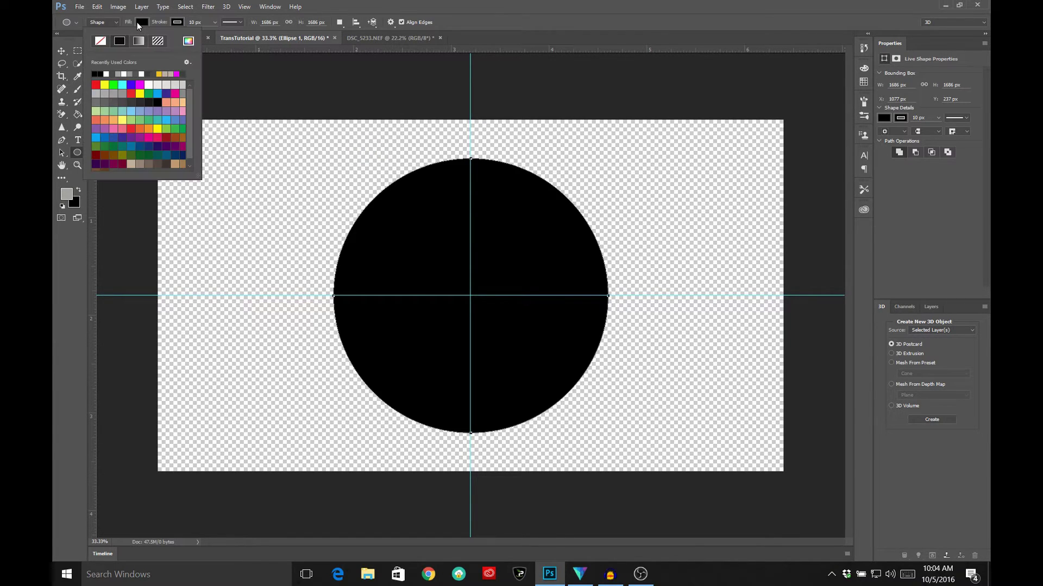
click(136, 100)
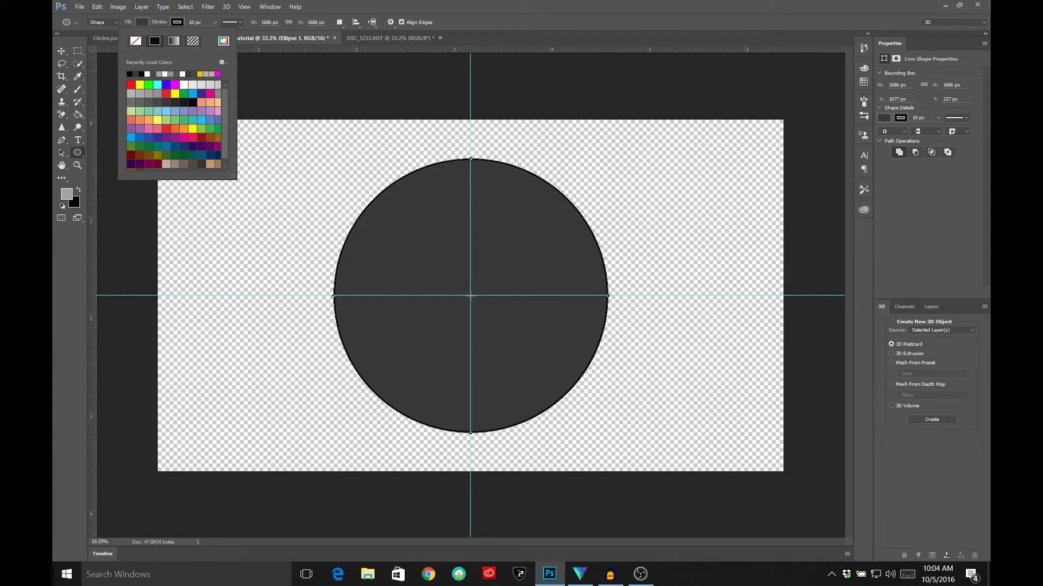
click(470, 296)
Draw a smaller concentric circle from the centre and give it a medium grey fill
drag(470, 296, 374, 170)
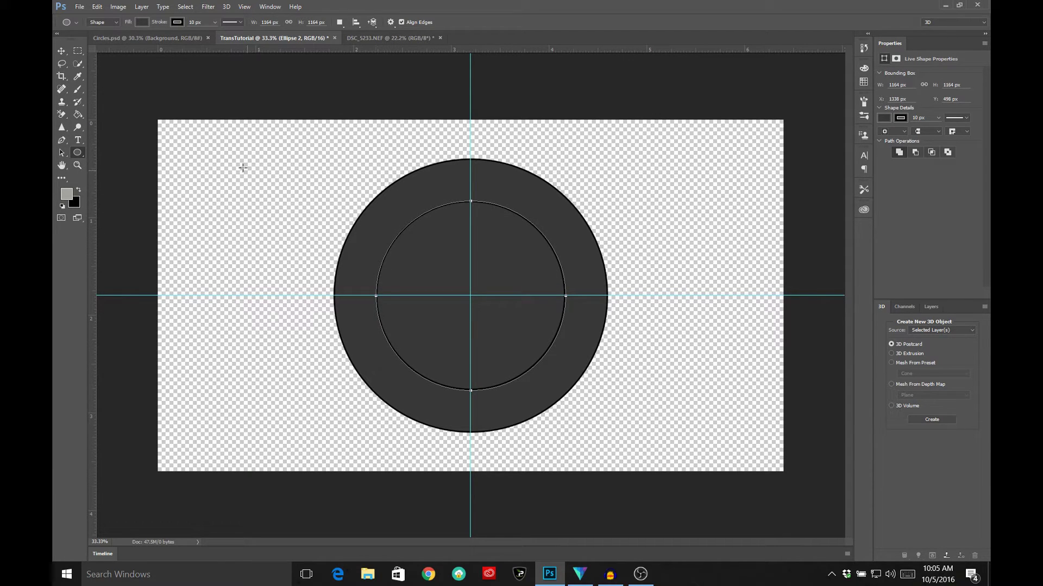
click(142, 22)
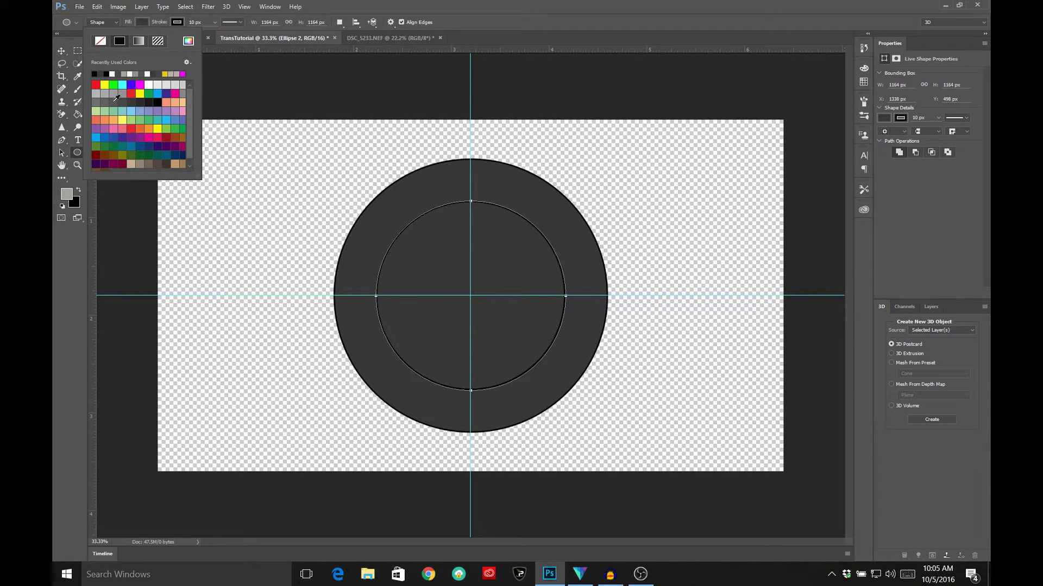
click(108, 100)
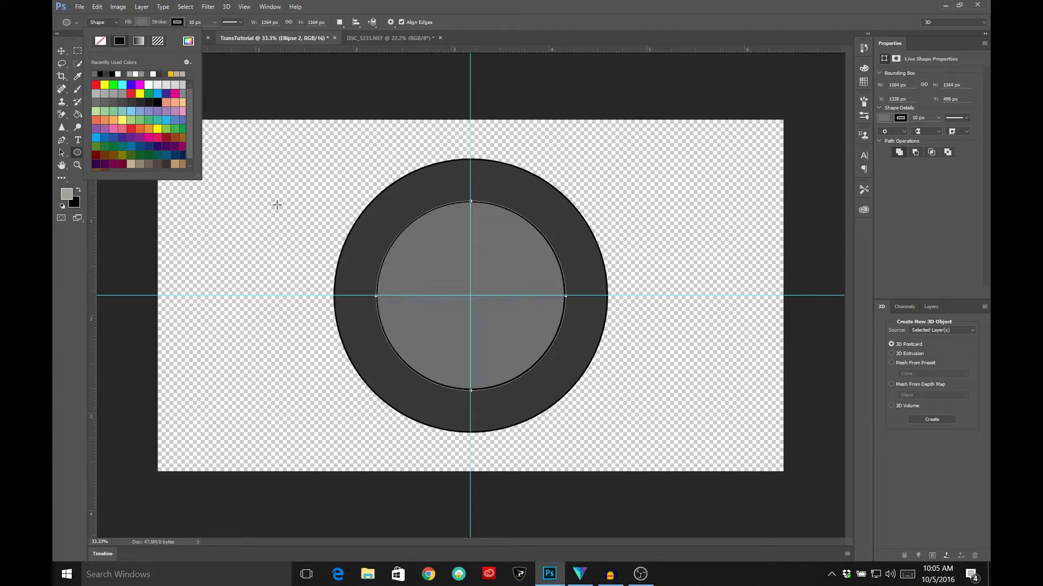
click(471, 296)
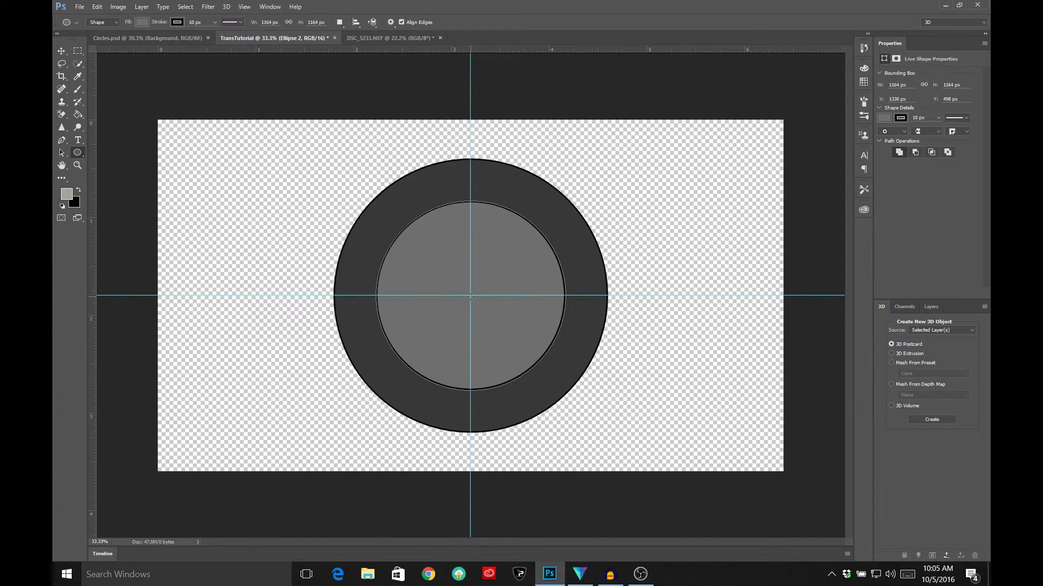
Draw the smallest concentric circle from the canvas centre and fill it white
drag(471, 296, 408, 210)
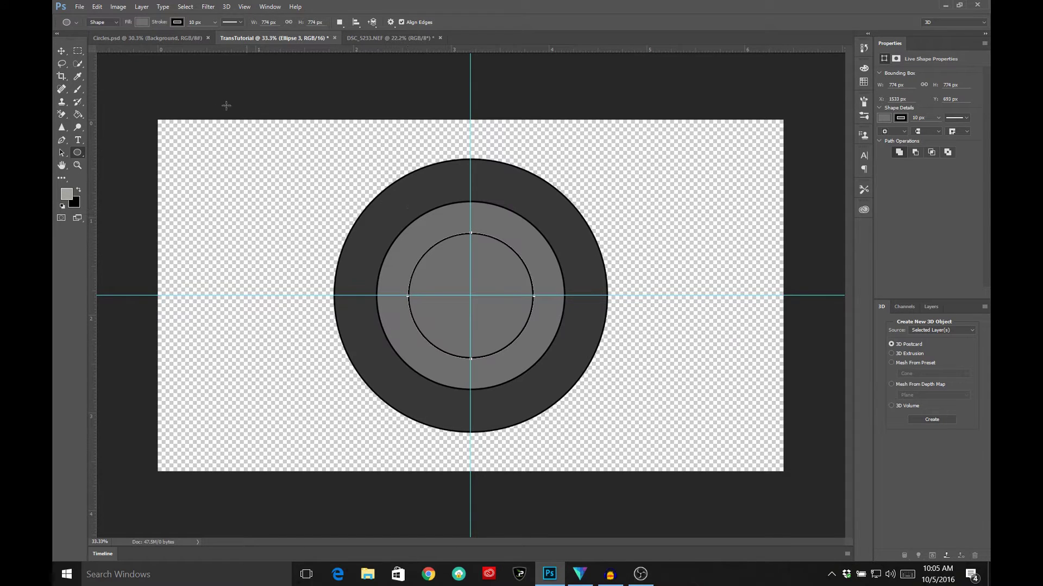
click(142, 22)
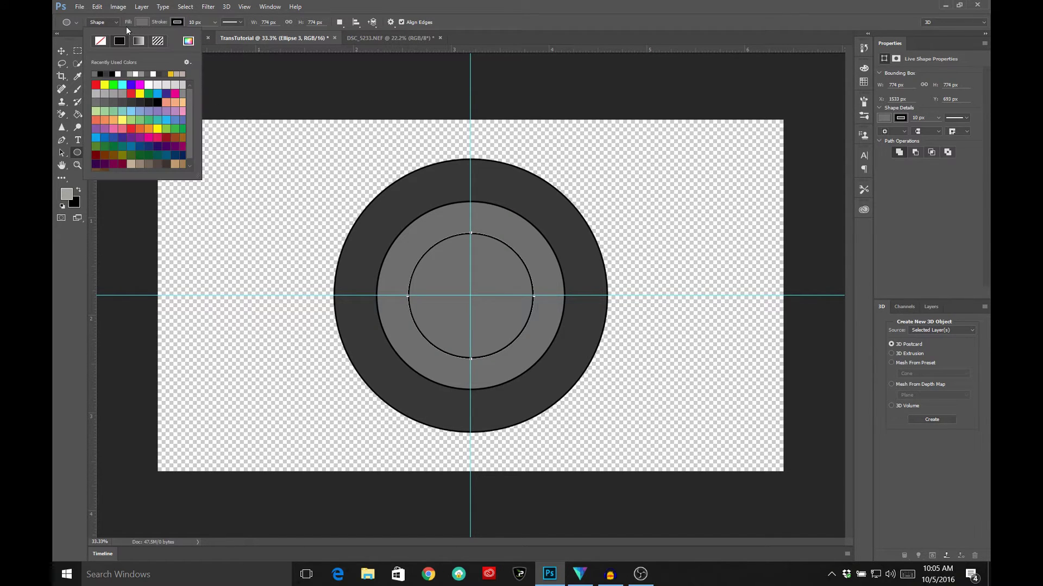
click(154, 74)
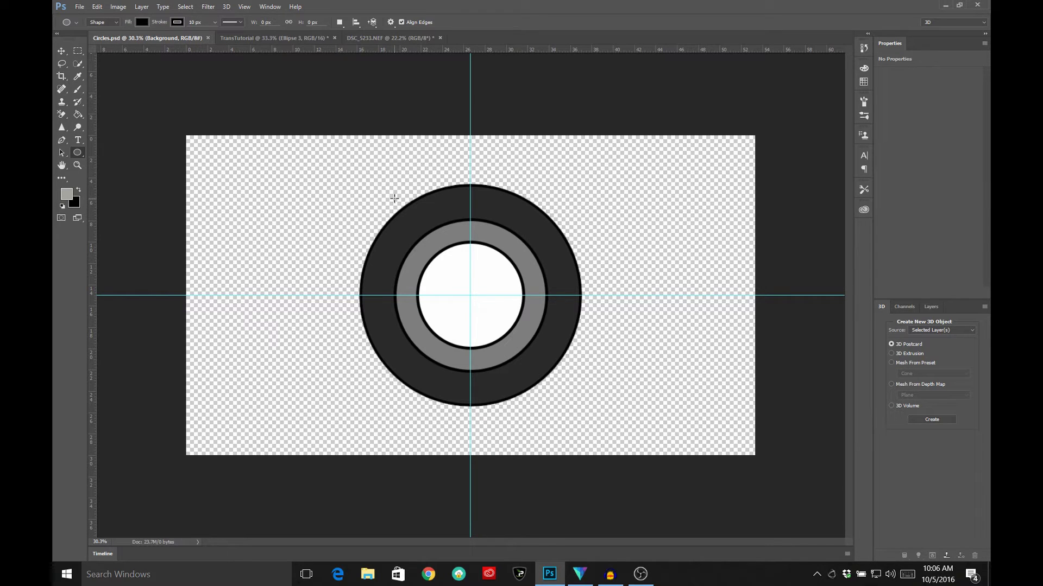
Quick Export the image as PNG, saving it as Circles.png in the testing folder
click(80, 7)
mouse_move(140, 184)
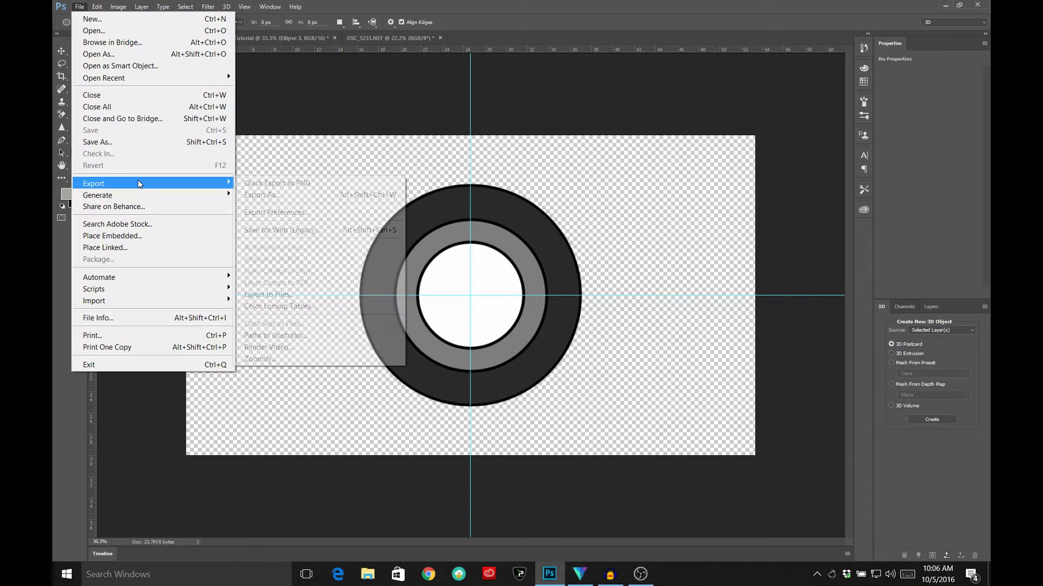
click(274, 183)
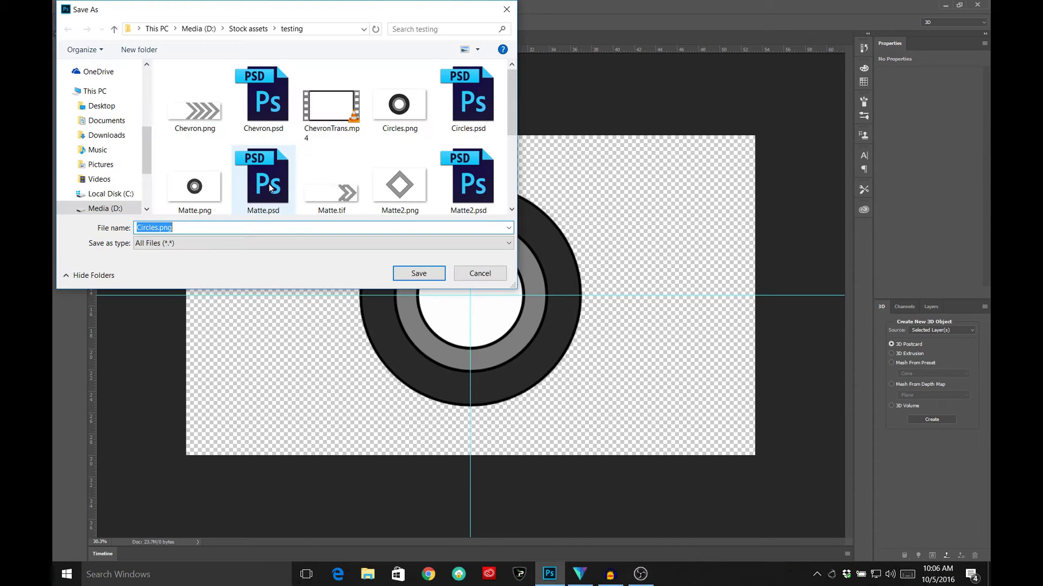
scroll(496, 95, down, 2)
click(157, 228)
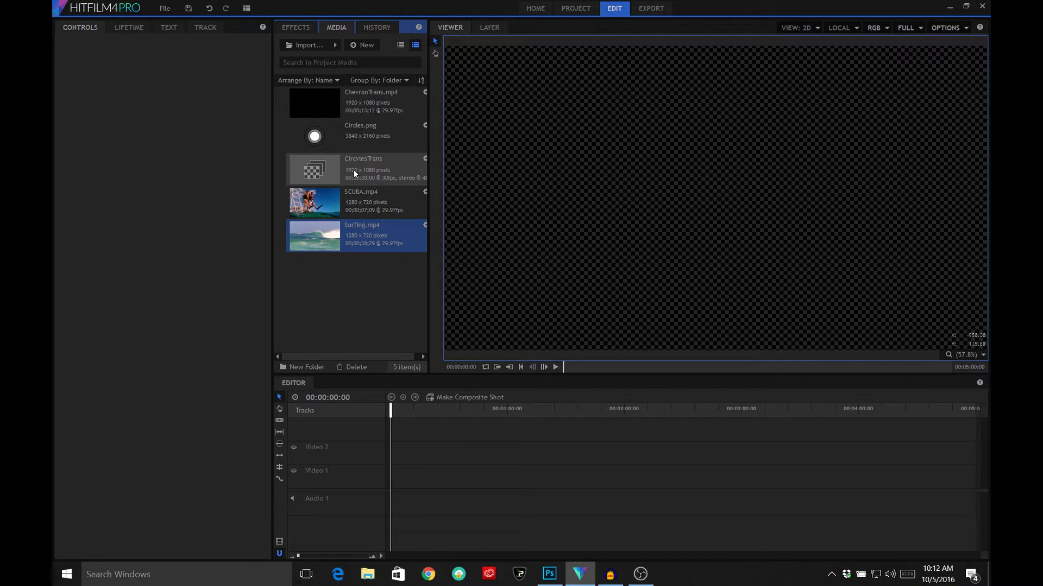
Remove CirclesTrans and create a new 1080p Full HD 30 fps composite shot
right_click(353, 170)
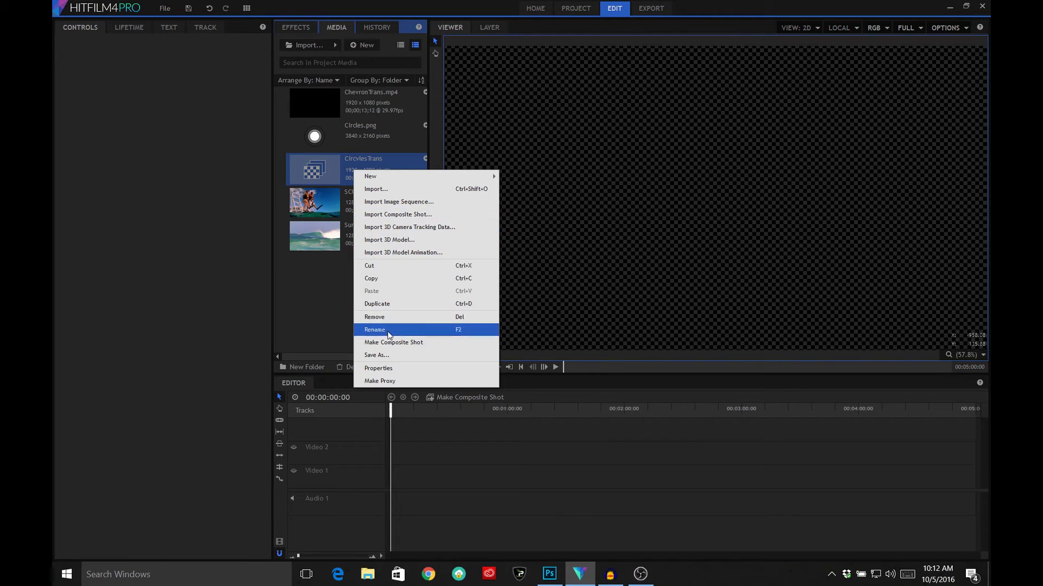
click(386, 318)
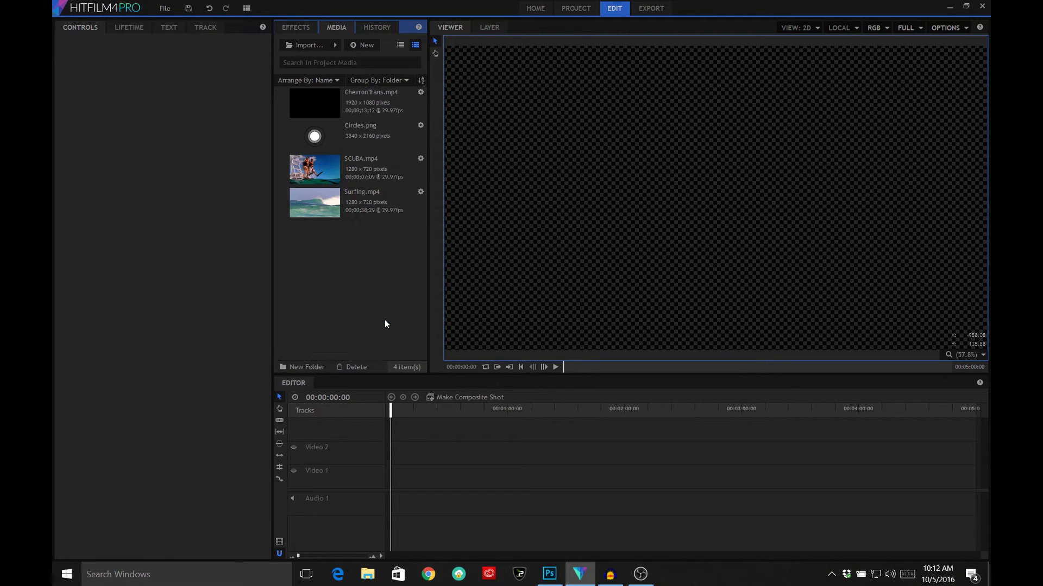
click(360, 45)
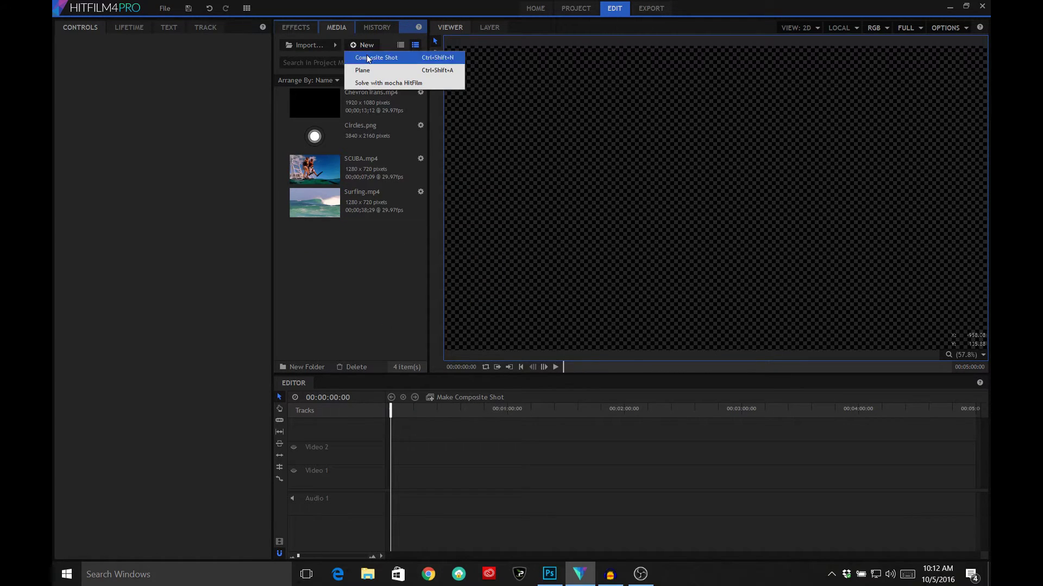
click(368, 57)
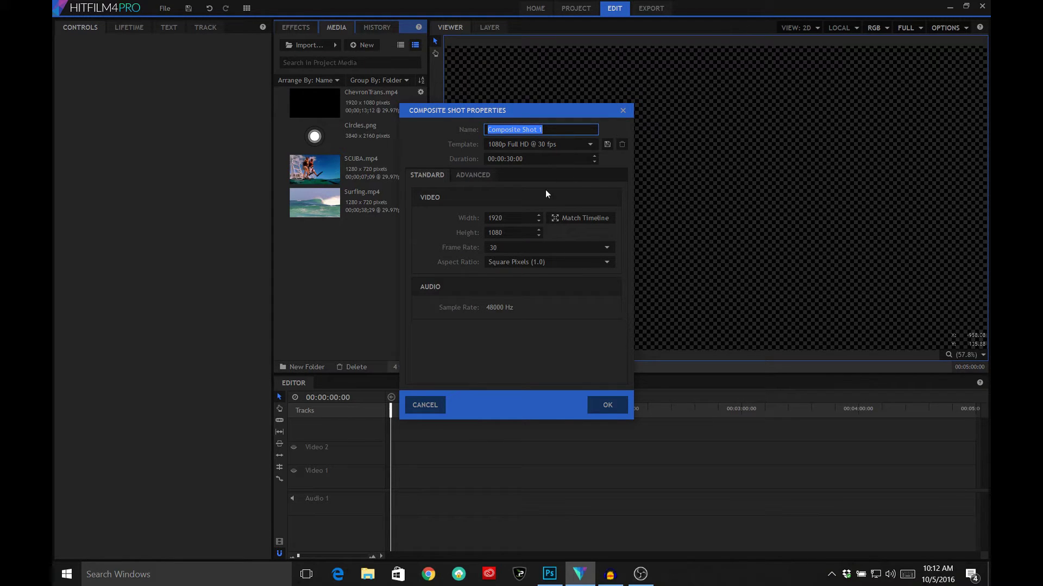
click(607, 406)
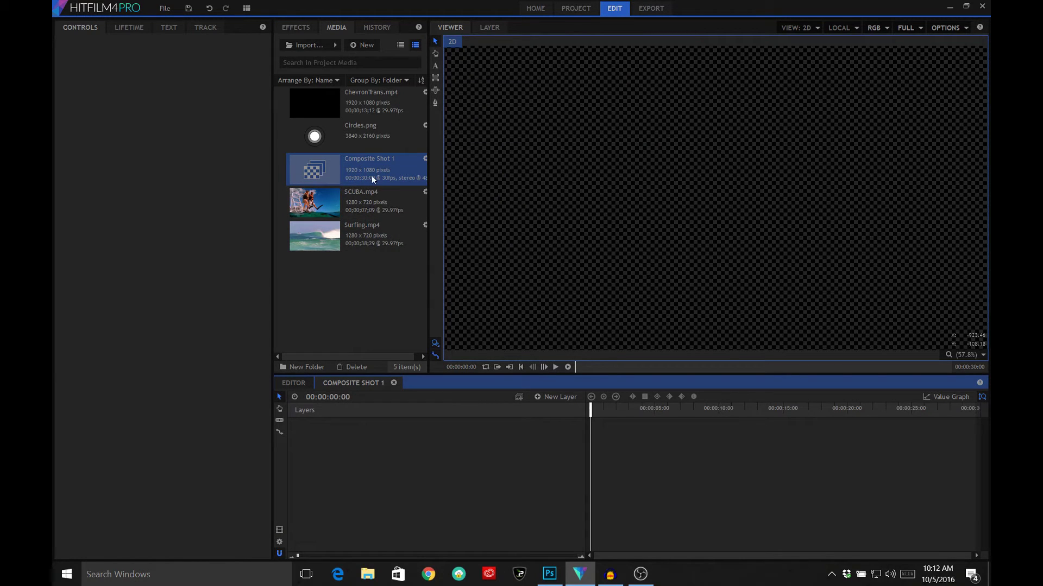
Drag Circles.png from the Media panel onto the Composite Shot 1 timeline as layer 1
drag(357, 132, 342, 426)
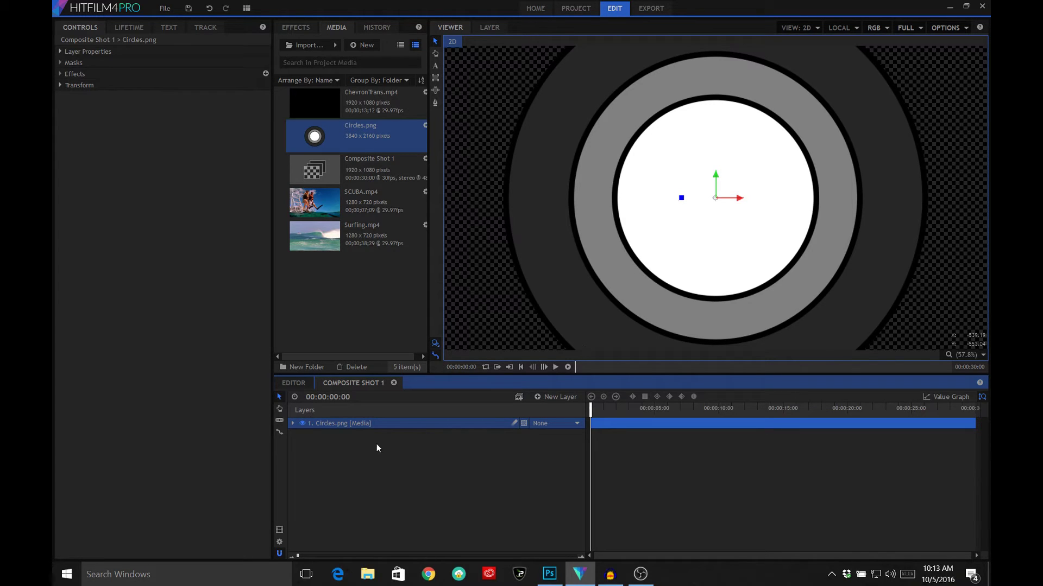
Enable Scale keyframing on the Circles.png layer and shrink its scale to 0% at the start
click(293, 424)
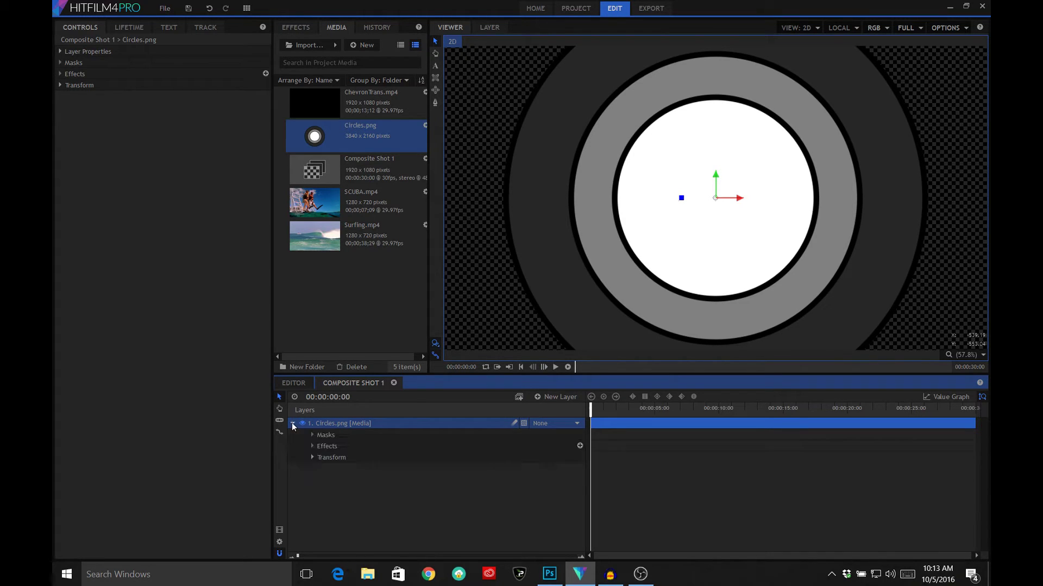
click(312, 458)
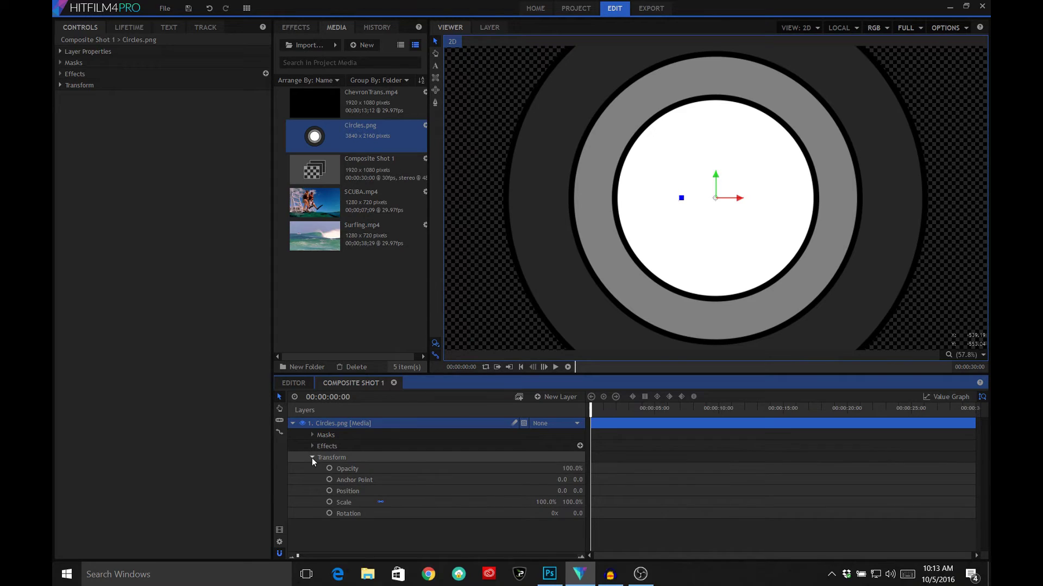
click(329, 502)
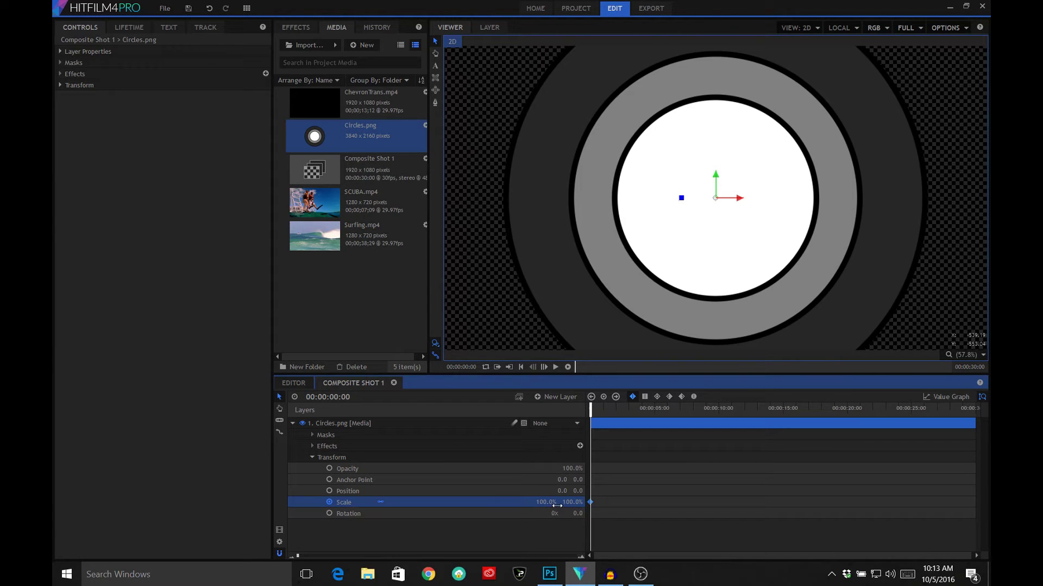
drag(569, 503, 510, 502)
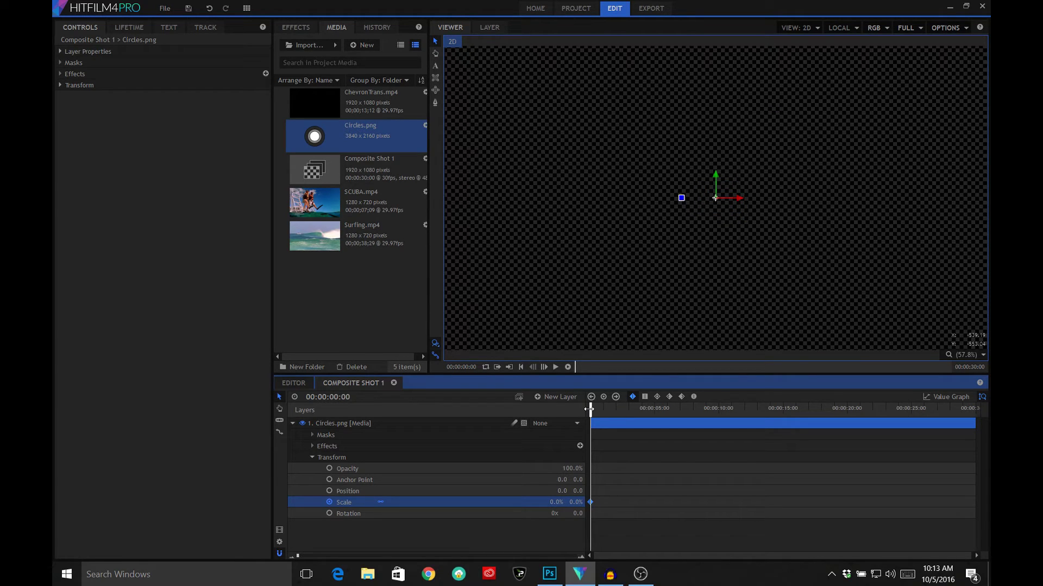
At 00:00:04:00, scale the circle up to about 319% so it fills the frame white
drag(590, 410, 644, 416)
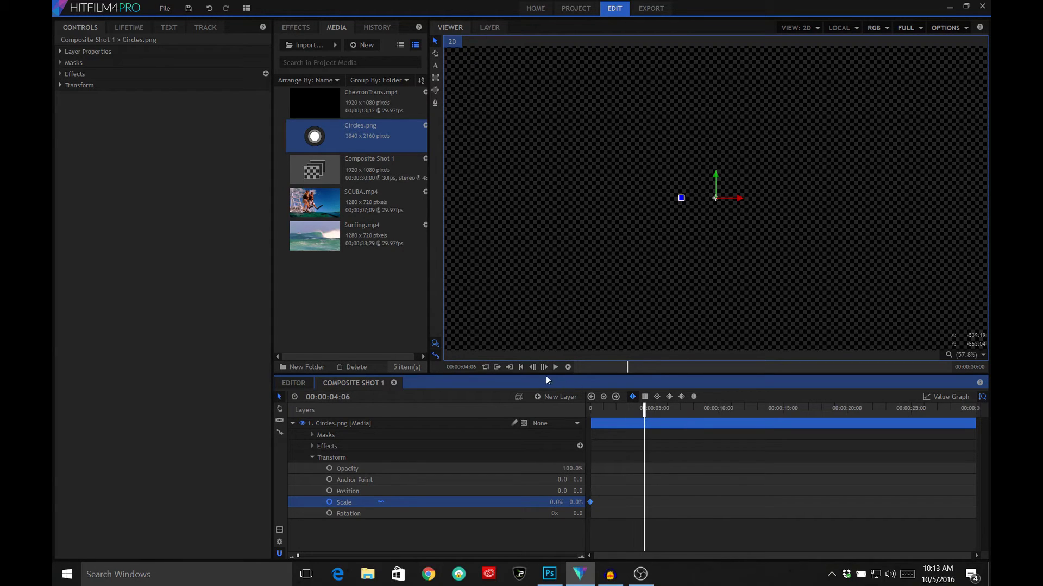
click(533, 367)
click(532, 367)
click(532, 367)
click(533, 368)
click(533, 368)
click(533, 367)
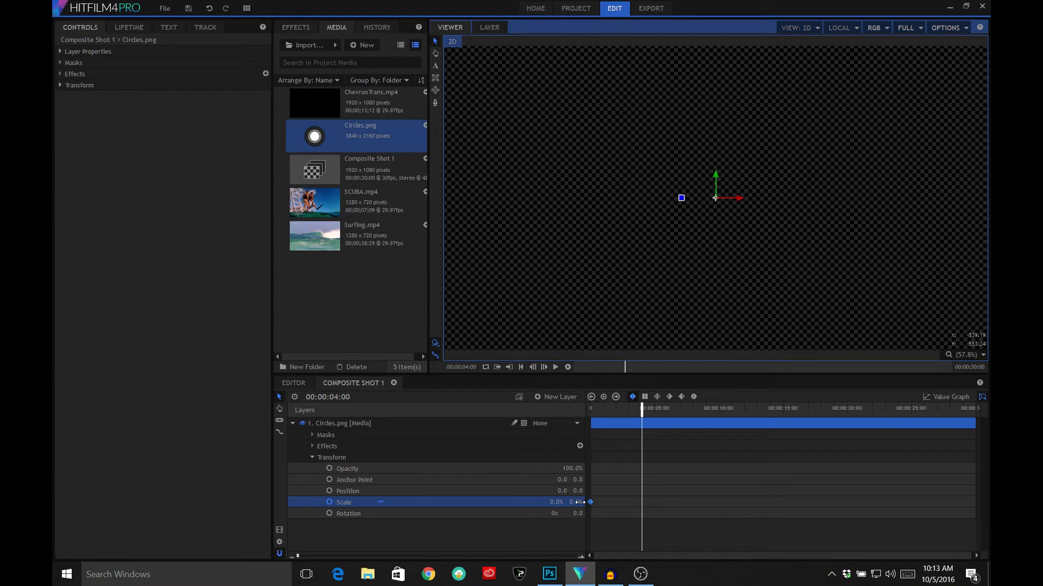
drag(574, 502, 917, 502)
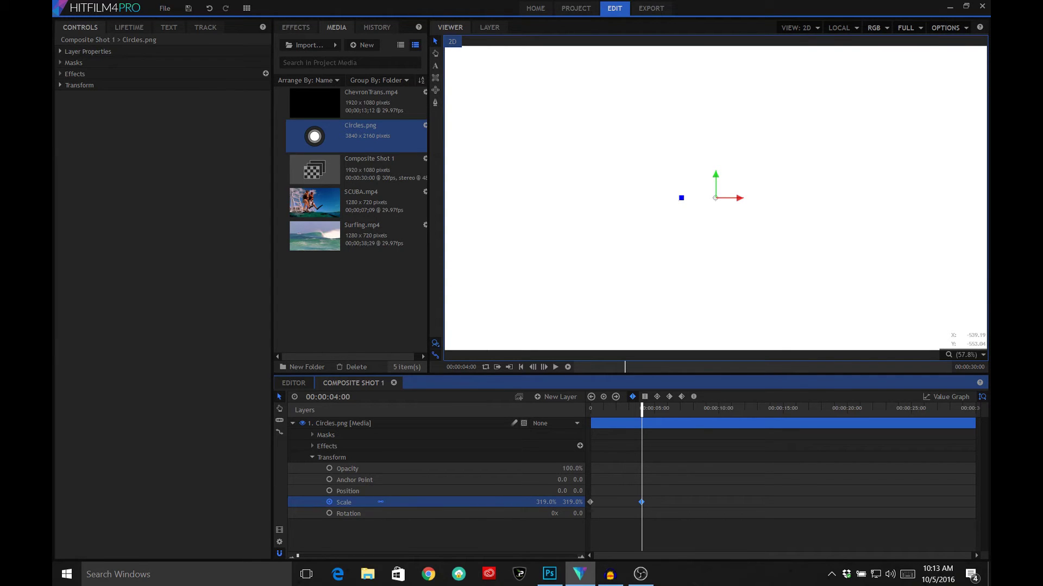
click(521, 367)
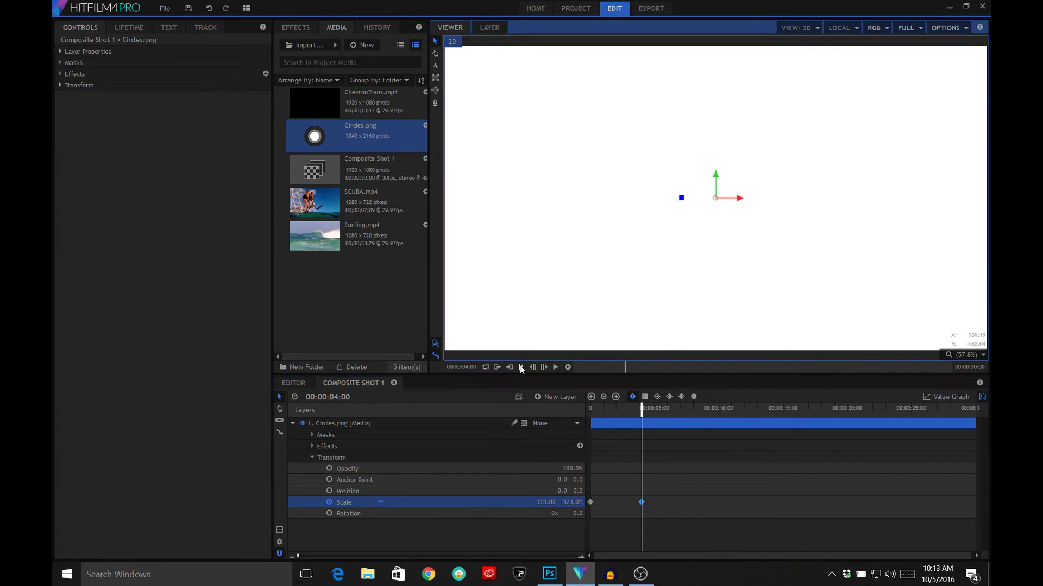
click(556, 370)
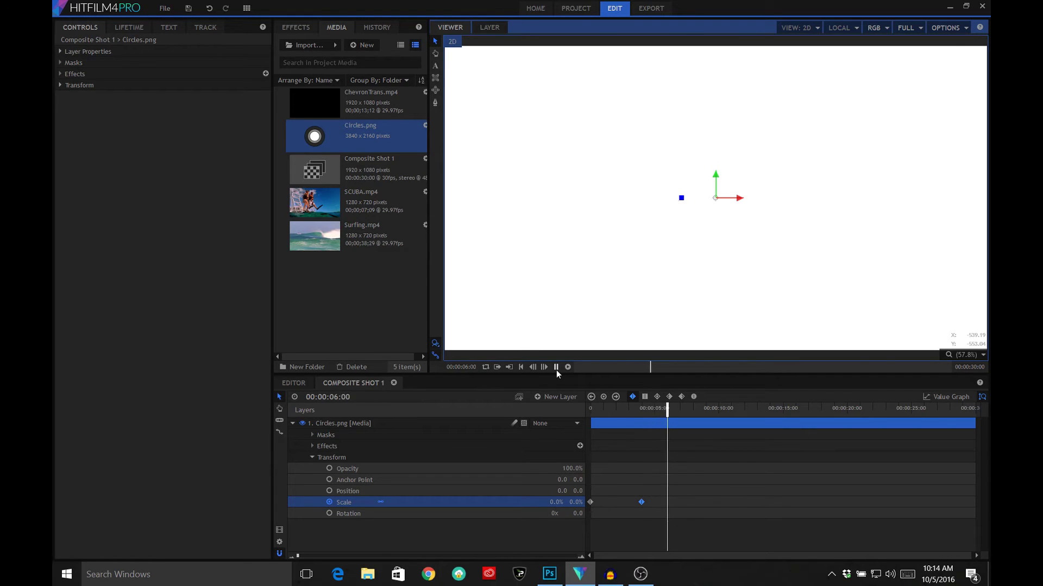
click(556, 370)
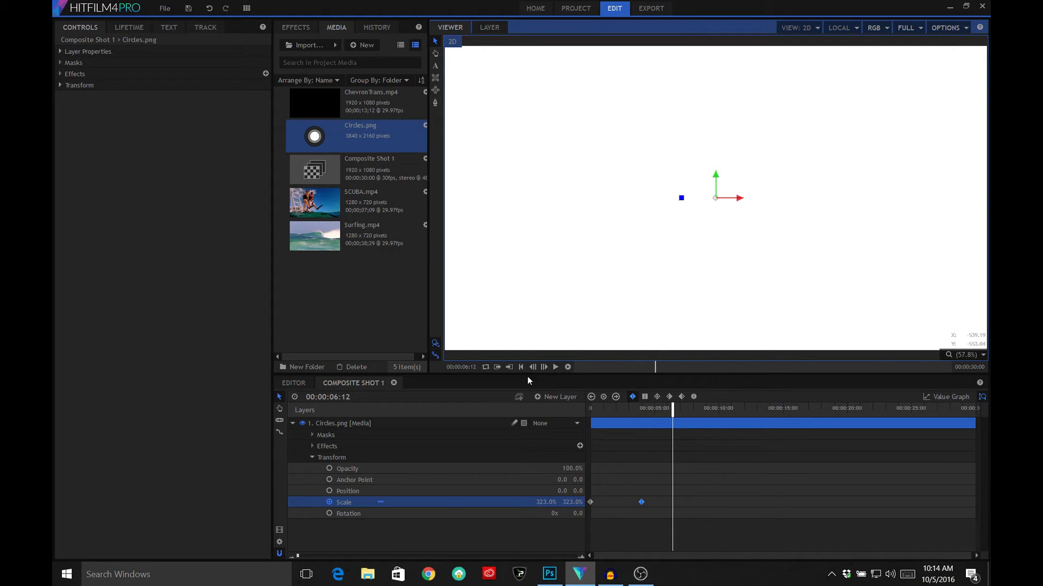
Create Composite Shot 2 with default settings and drag Composite Shot 1 in as its first layer
click(364, 46)
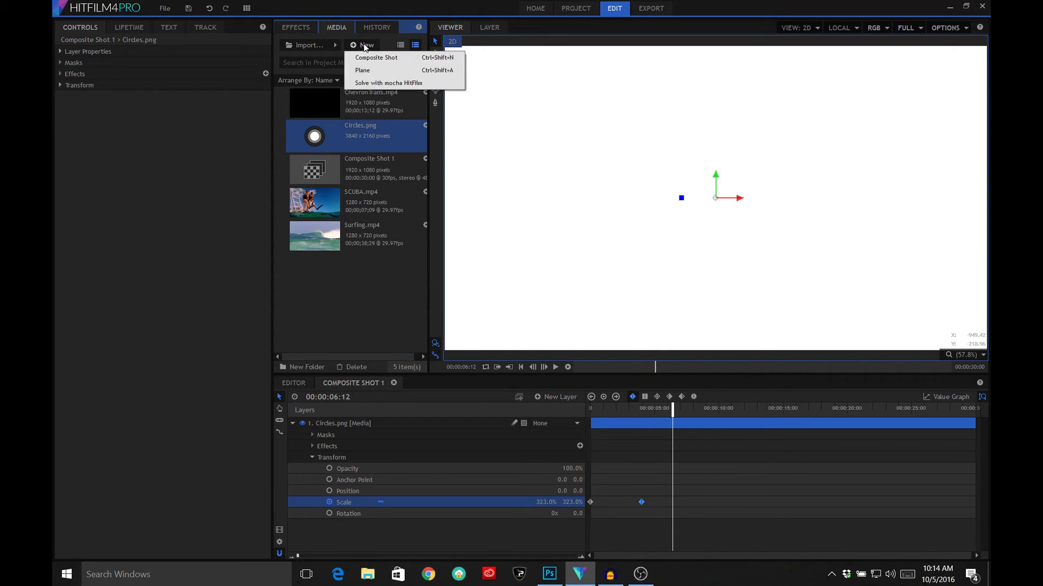
click(368, 55)
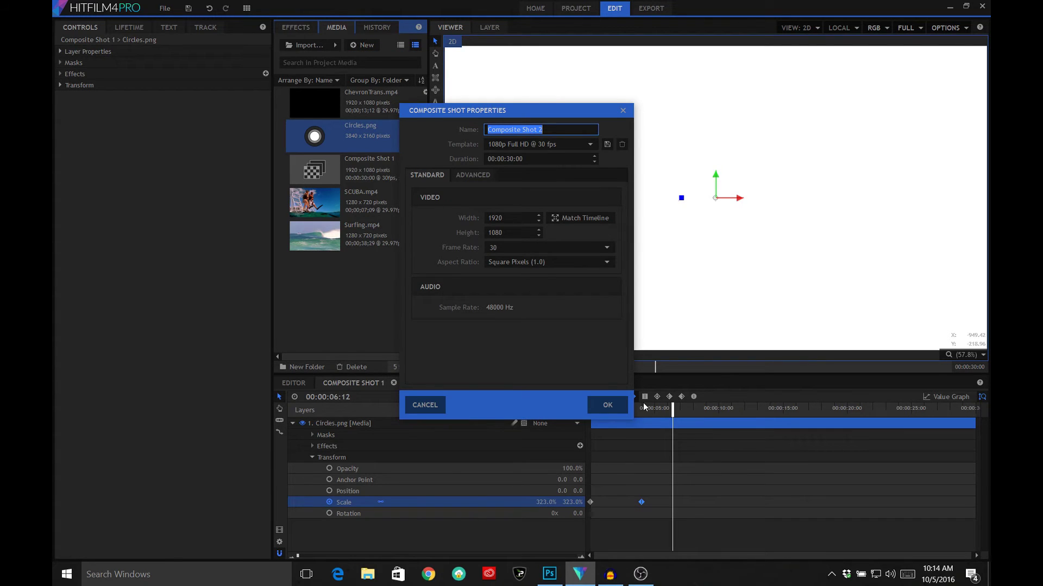
click(618, 408)
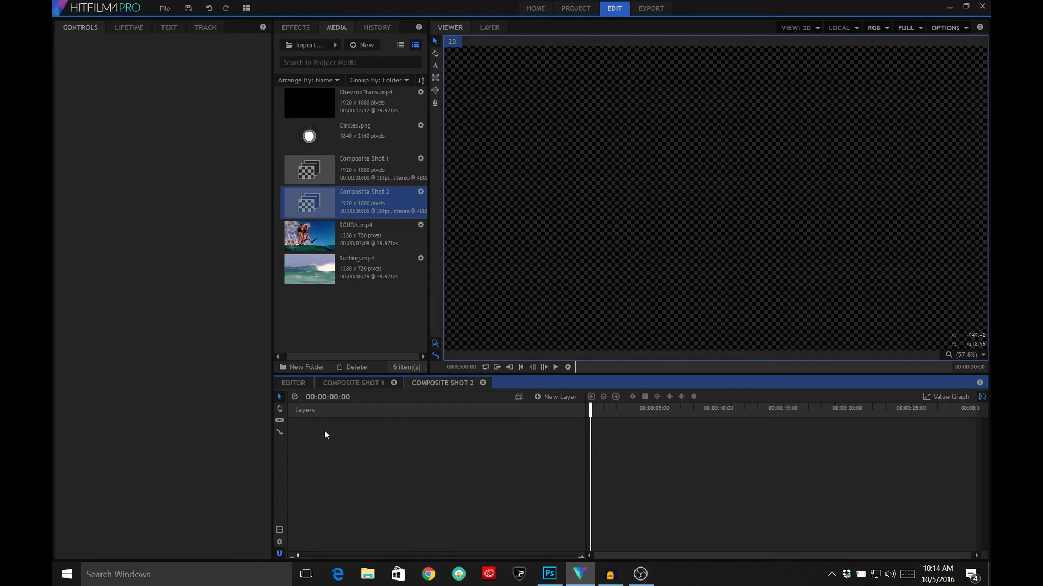
drag(334, 169, 326, 434)
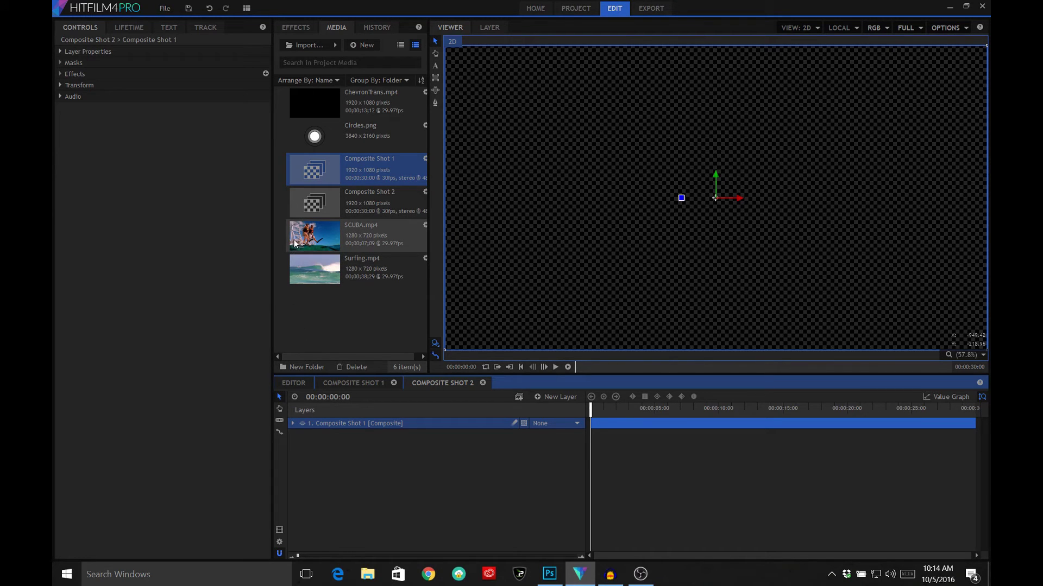
Add SCUBA.mp4 and Surfing.mp4 as layers and enlarge the SCUBA clip to fill the frame
drag(298, 240, 315, 447)
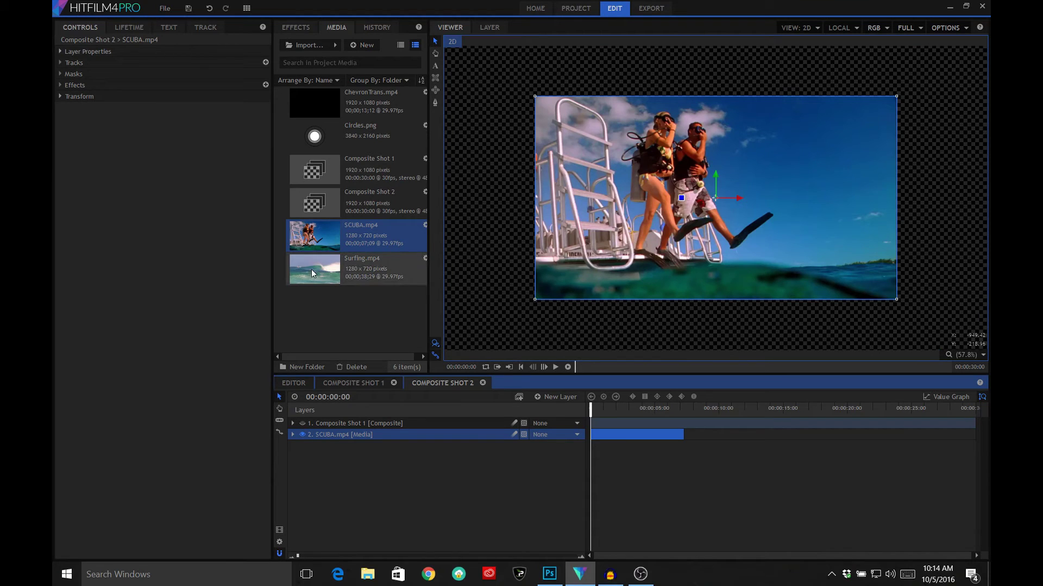
drag(311, 267, 327, 459)
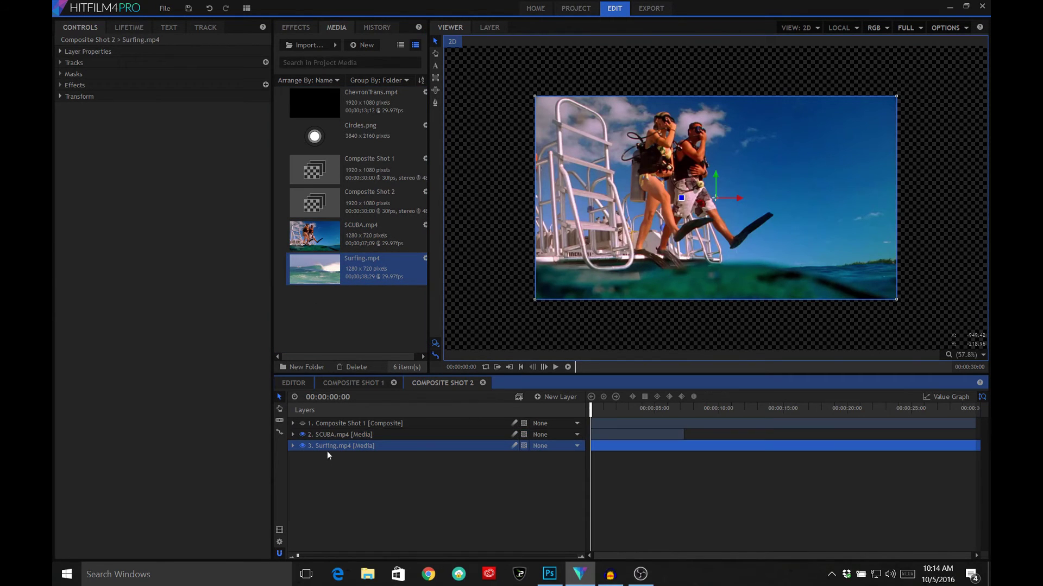
click(332, 437)
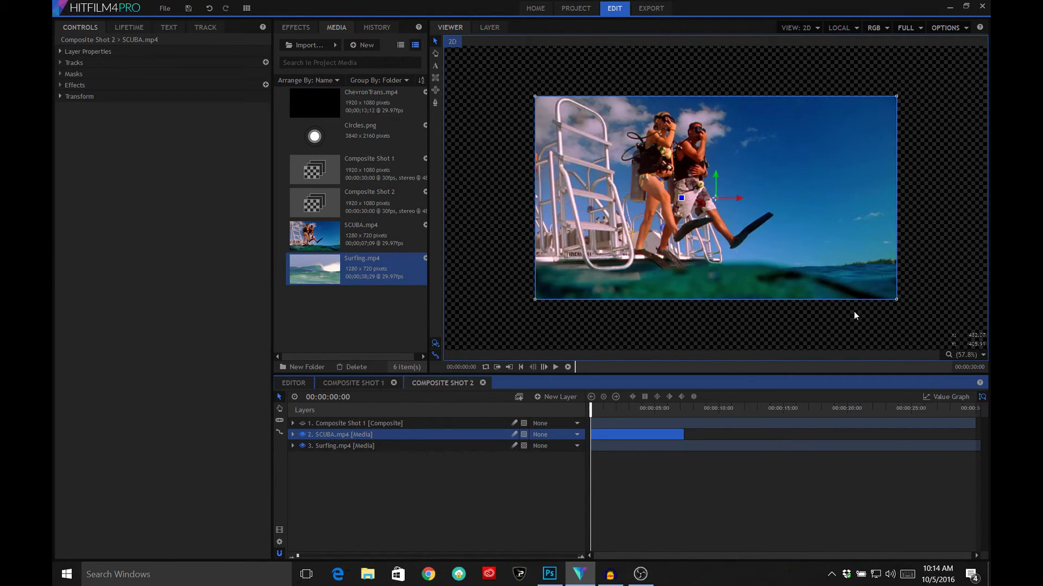
drag(899, 299, 988, 353)
Hide the SCUBA layer, nudge Composite Shot 1 slightly left, and enlarge Surfing.mp4 to fill the frame
click(302, 435)
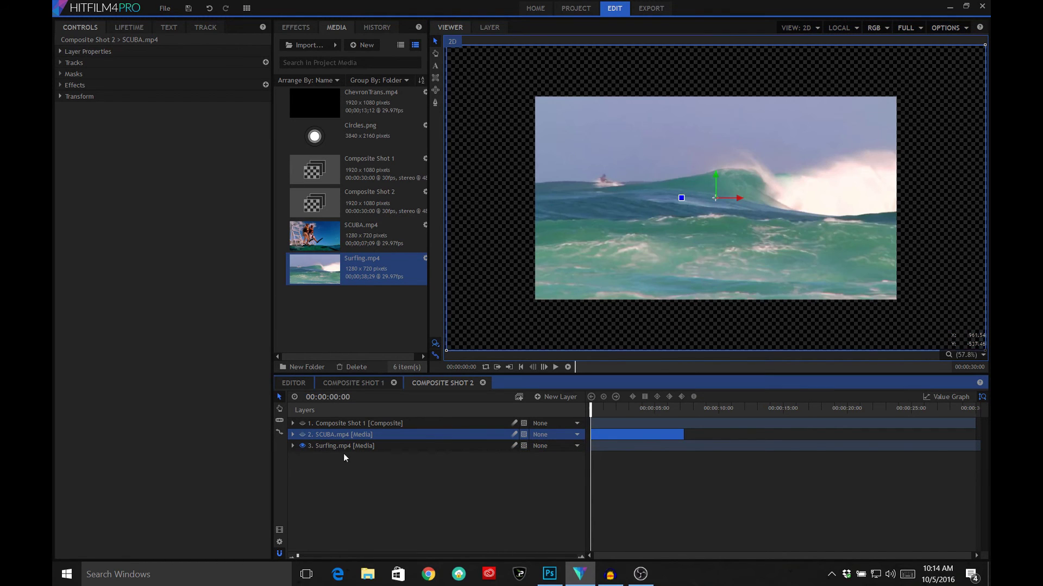
click(397, 447)
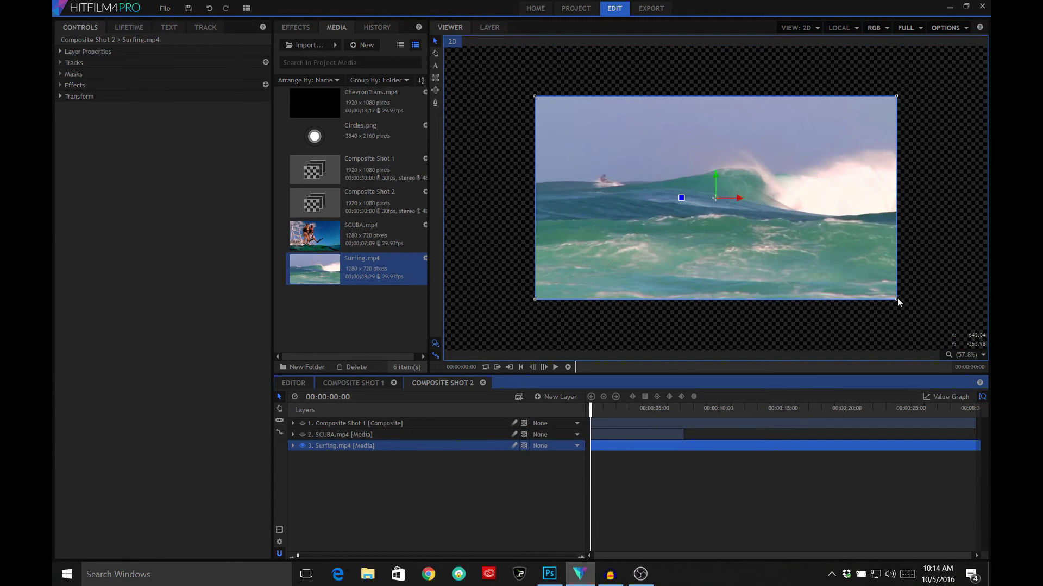
click(897, 298)
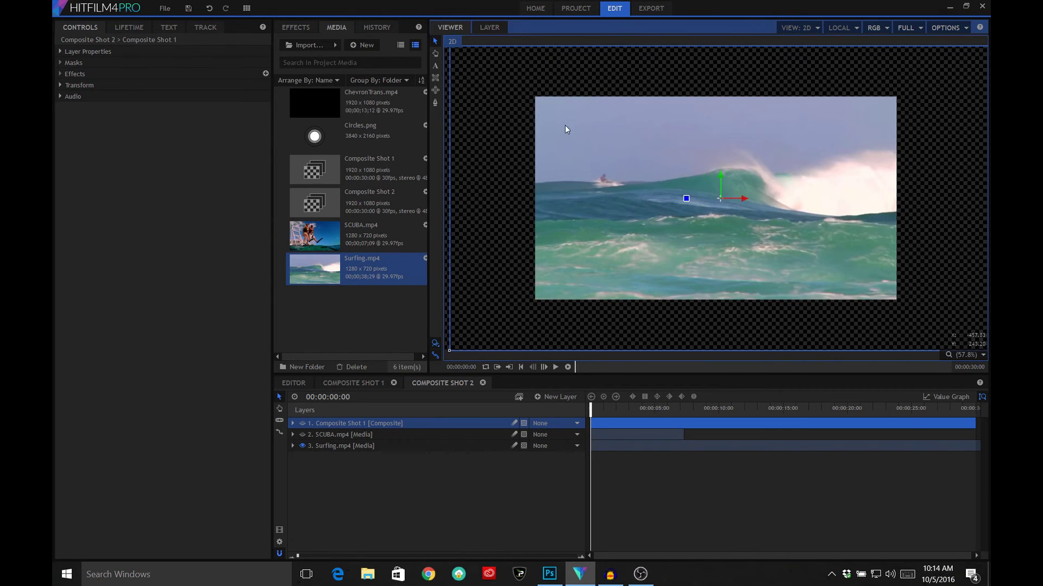
drag(902, 299, 895, 297)
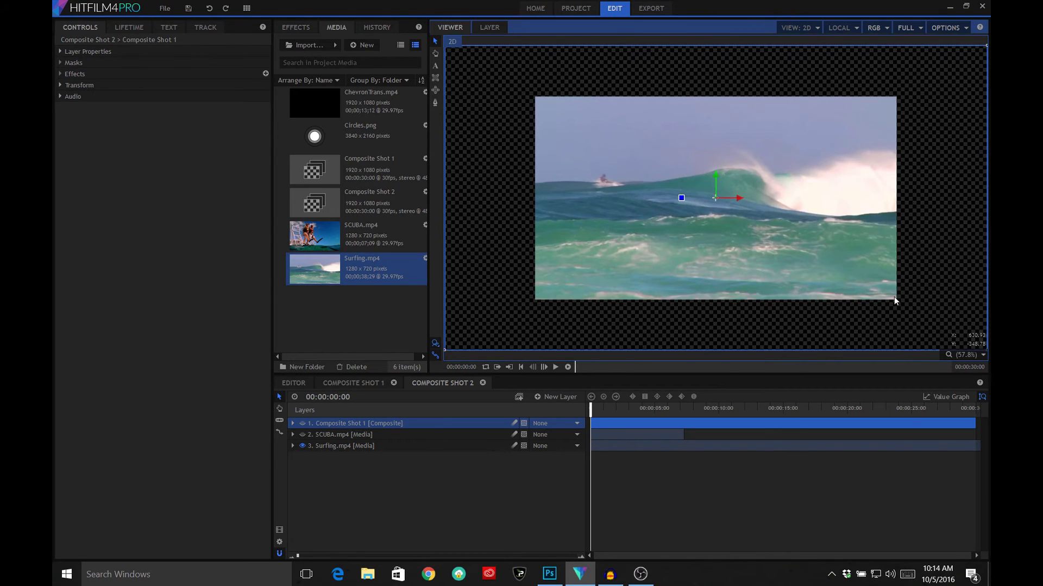
click(396, 445)
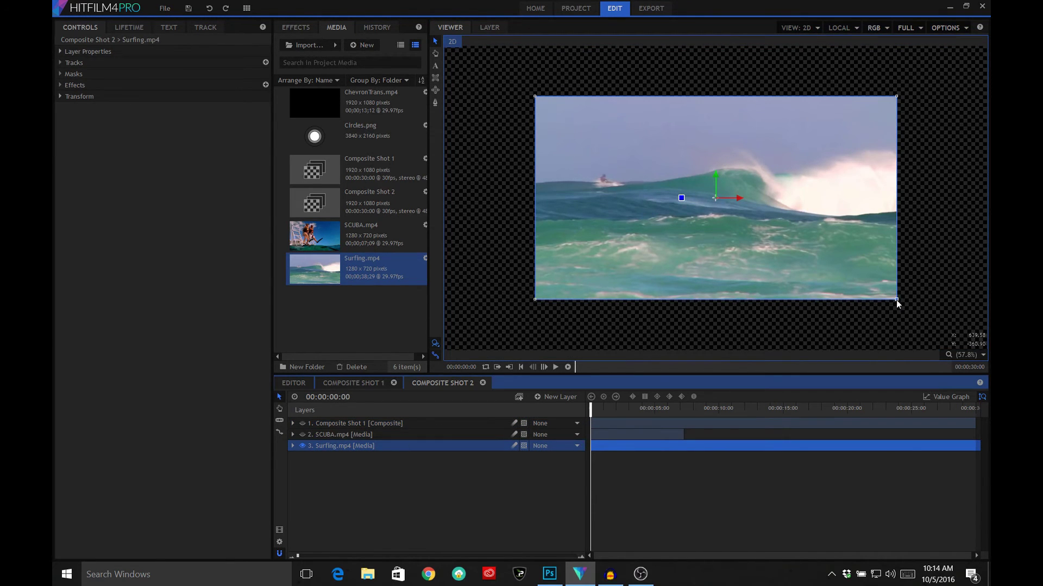
drag(899, 302, 985, 353)
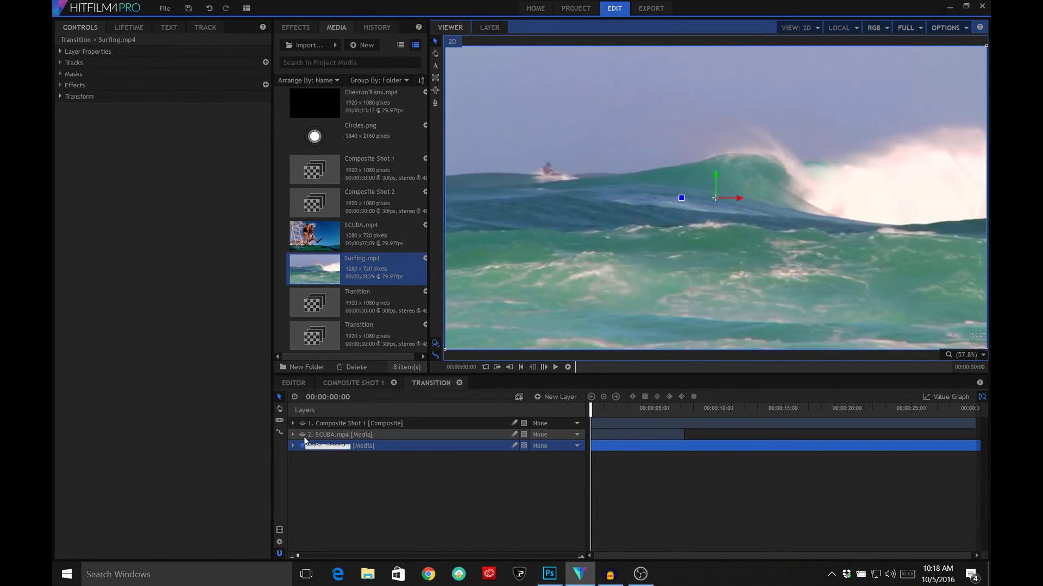
Unhide the SCUBA layer and add the Set Matte effect to SCUBA.mp4
click(302, 435)
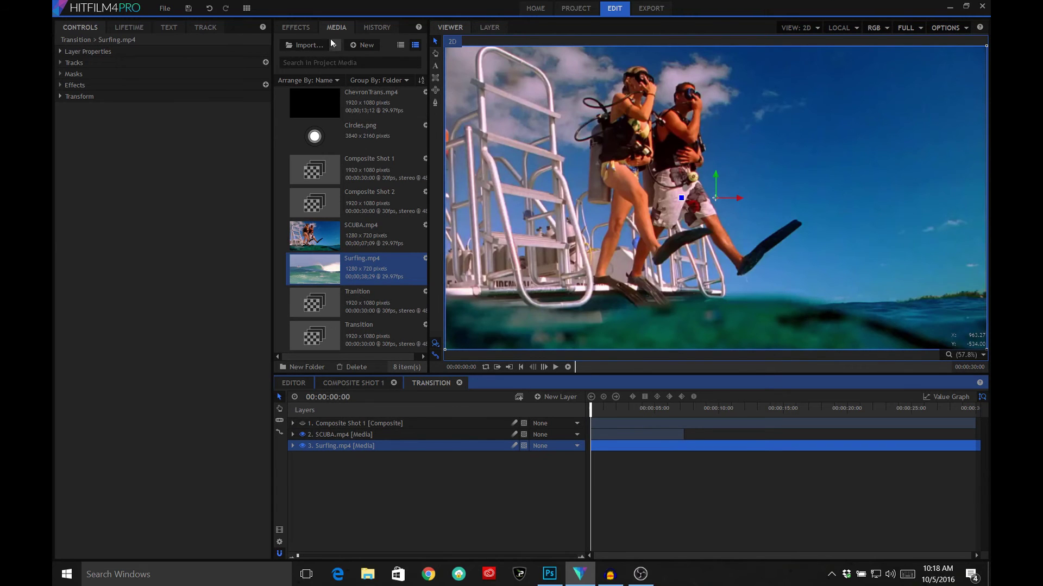
click(298, 28)
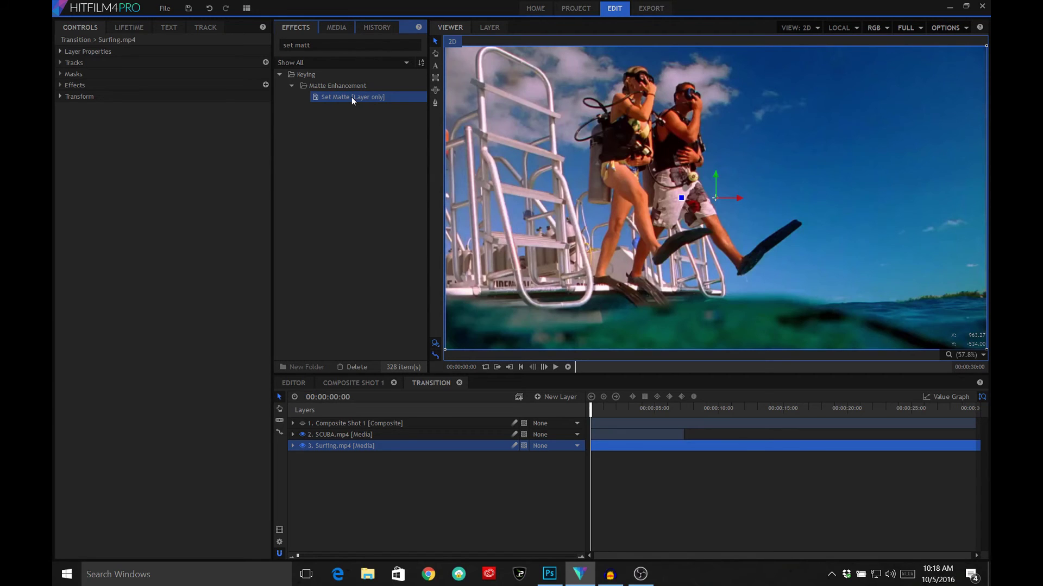
drag(352, 100, 408, 441)
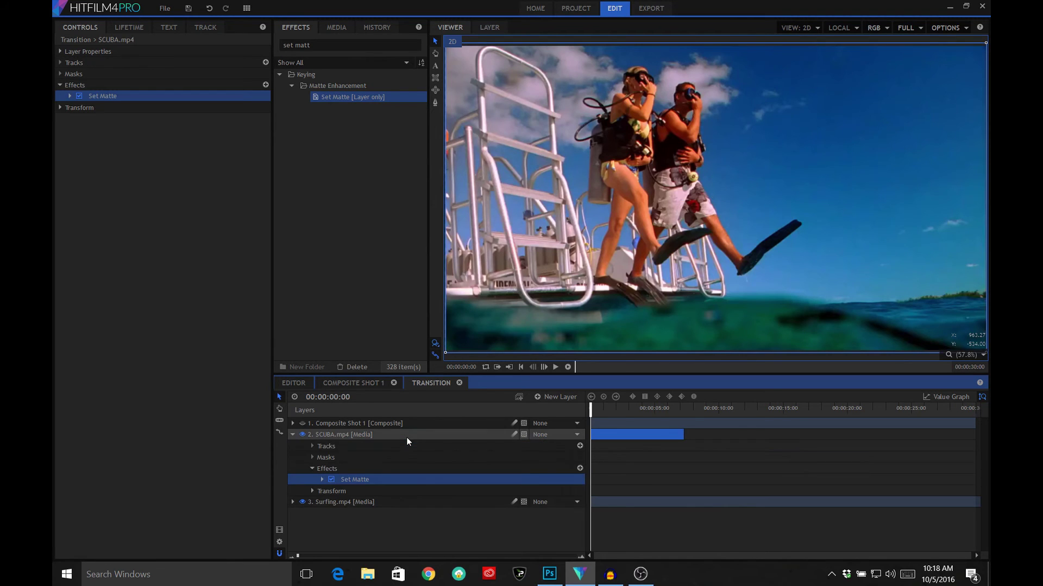
Set the Set Matte Source Layer on SCUBA.mp4 to 1. Composite Shot 1
click(322, 480)
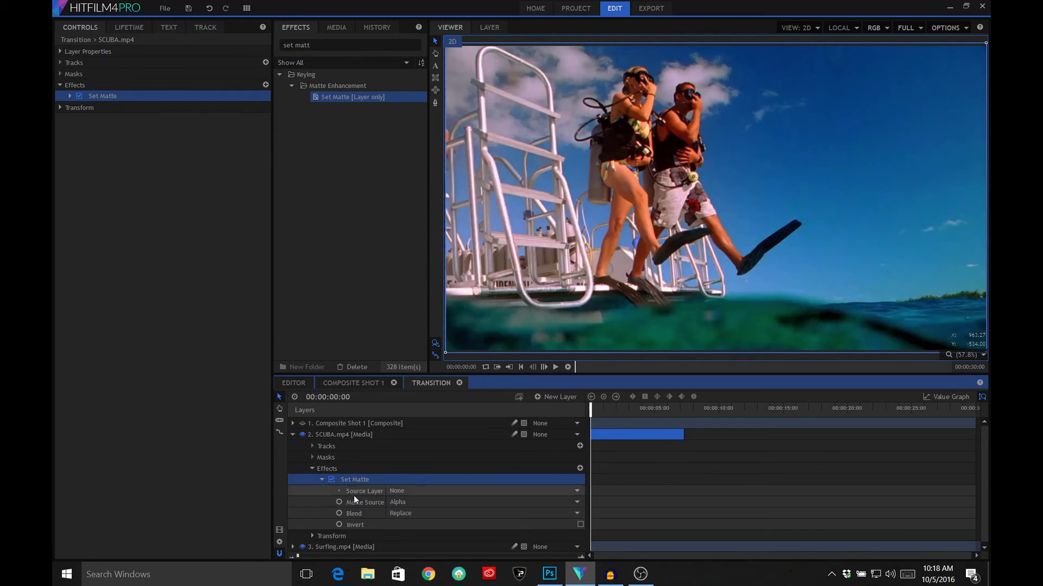
click(409, 491)
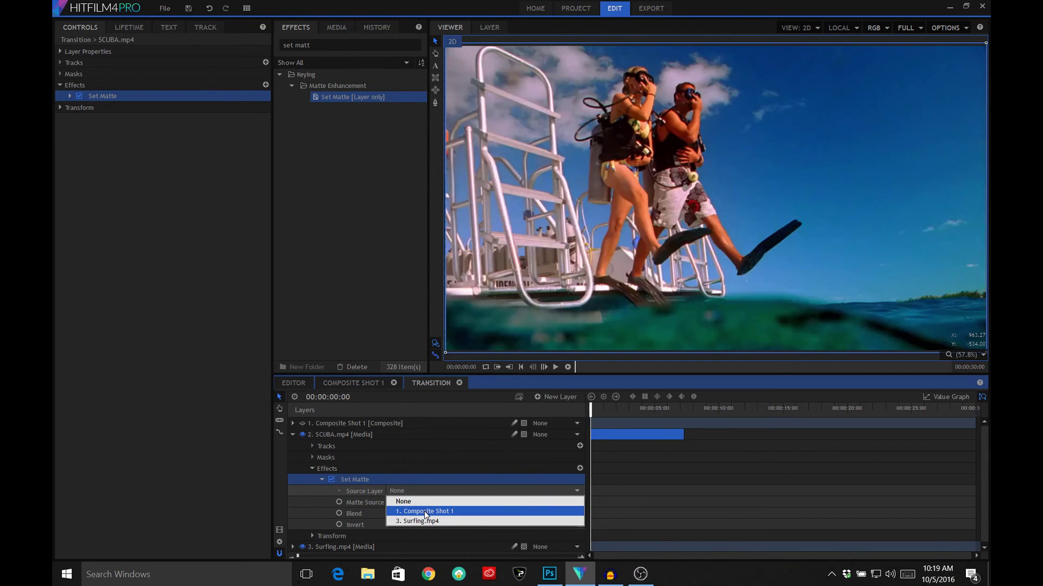
click(425, 511)
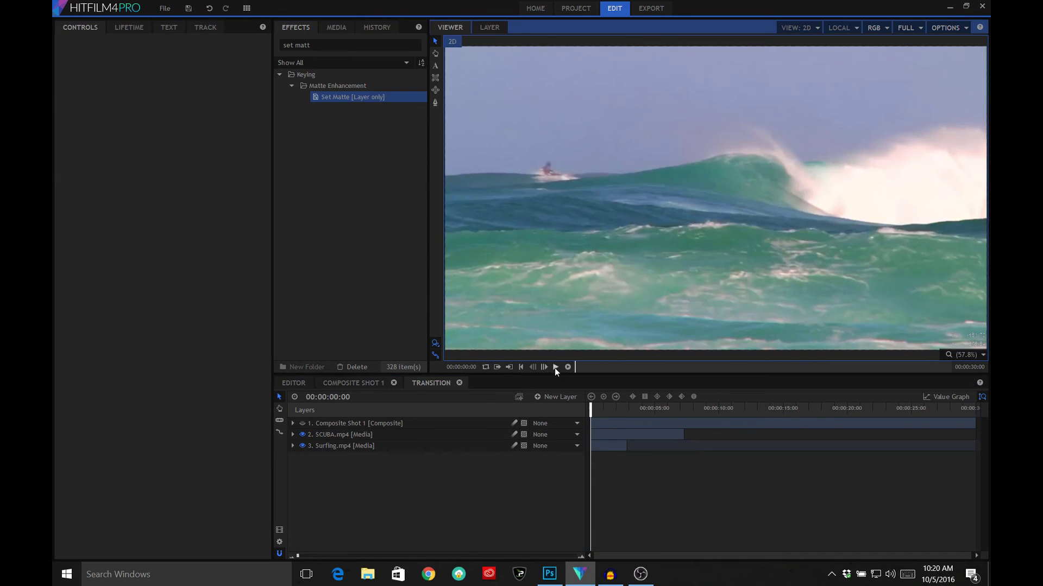
Play the composite and pause once the expanding circle fills the frame with scuba footage
click(555, 367)
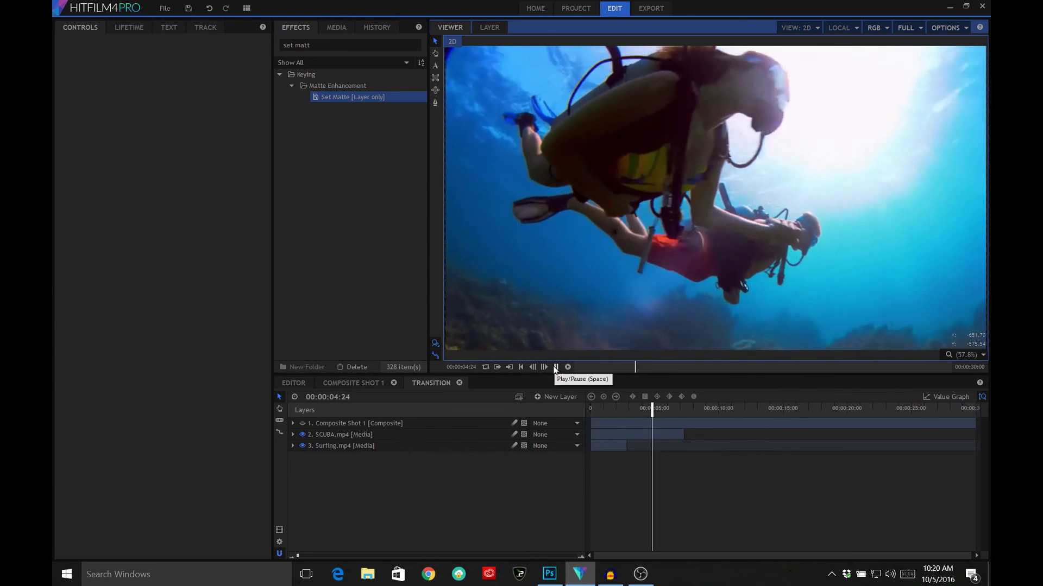
click(555, 367)
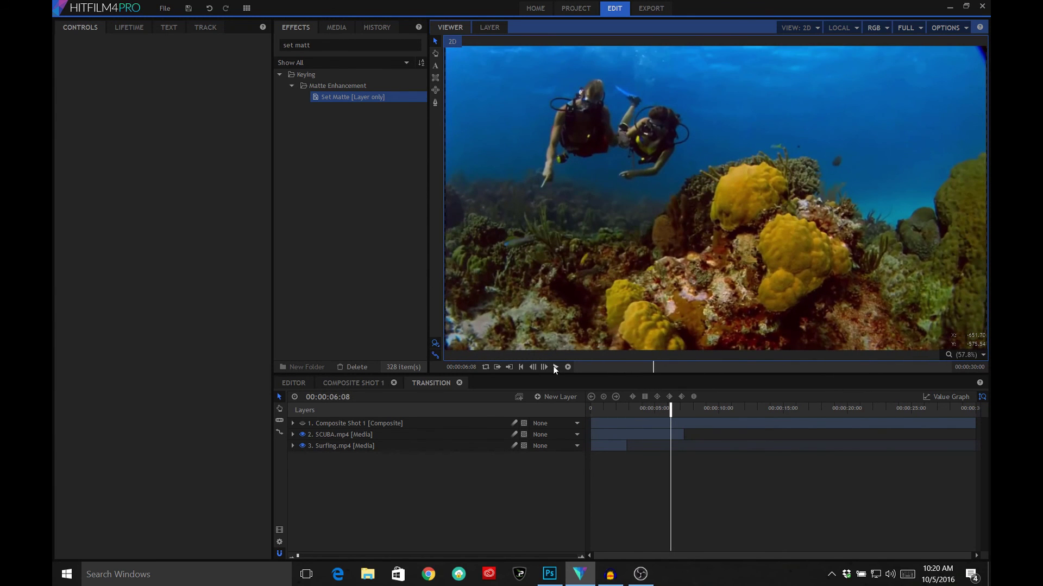